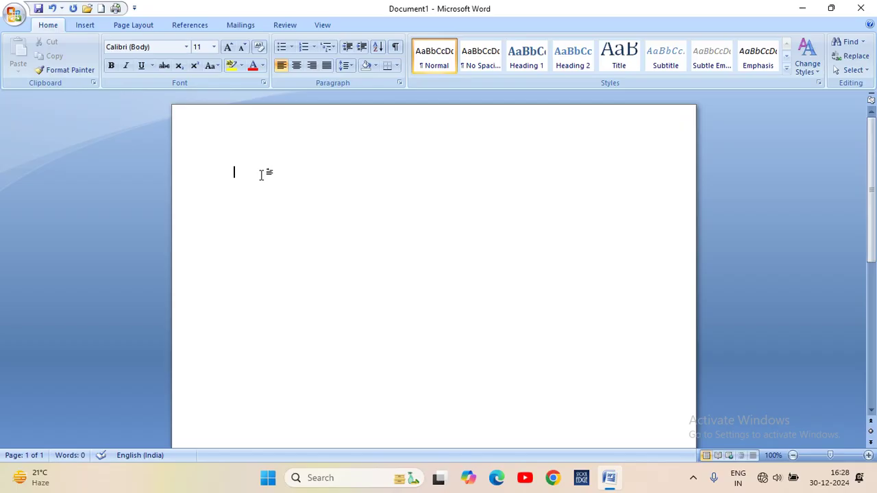
pyautogui.write('word')
pyautogui.hotkey('ctrl', 'a')
pyautogui.press('BackSpace')
pyautogui.write('asjshcd')
pyautogui.press('BackSpace')
pyautogui.press('BackSpace')
pyautogui.press('BackSpace')
pyautogui.press('BackSpace')
pyautogui.press('BackSpace')
pyautogui.press('BackSpace')
pyautogui.press('BackSpace')
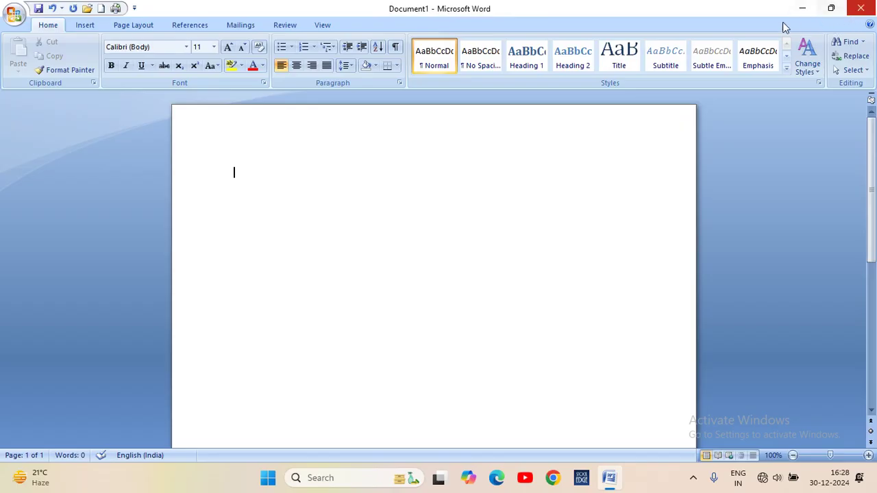
# Remove the New, Save, Open and Quick Print commands from the Quick Access Toolbar
pyautogui.click(133, 9)
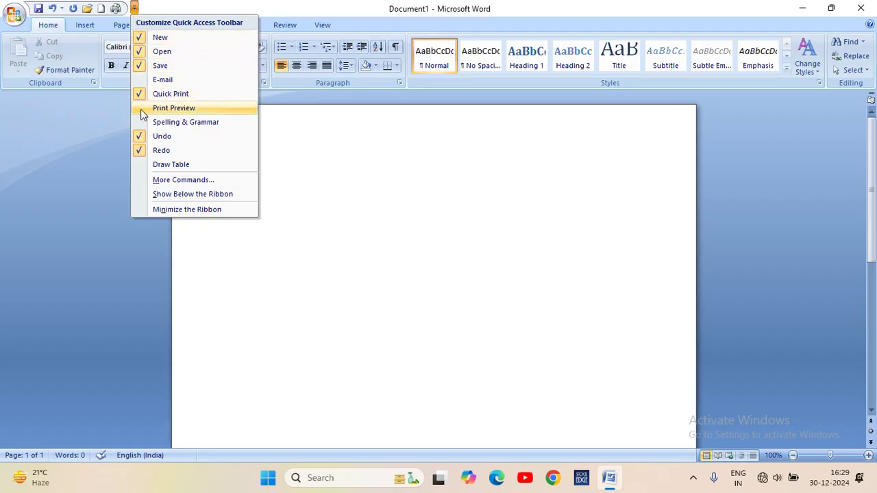
pyautogui.click(159, 38)
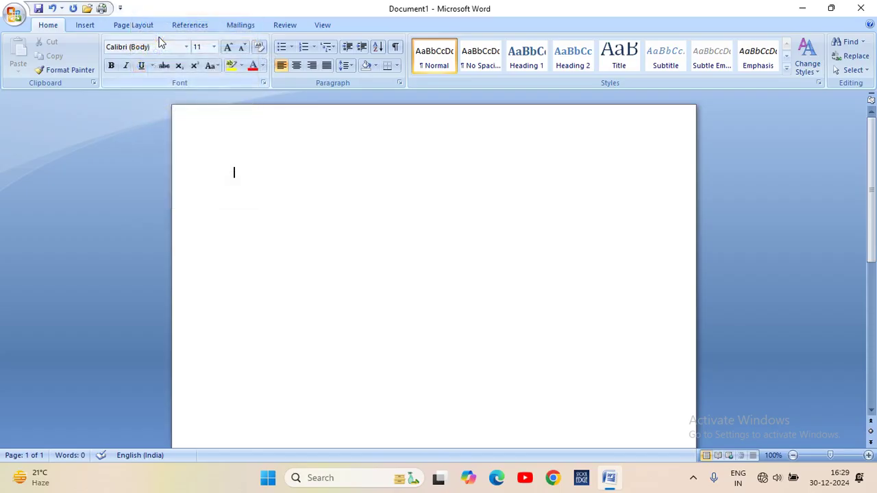
pyautogui.click(120, 8)
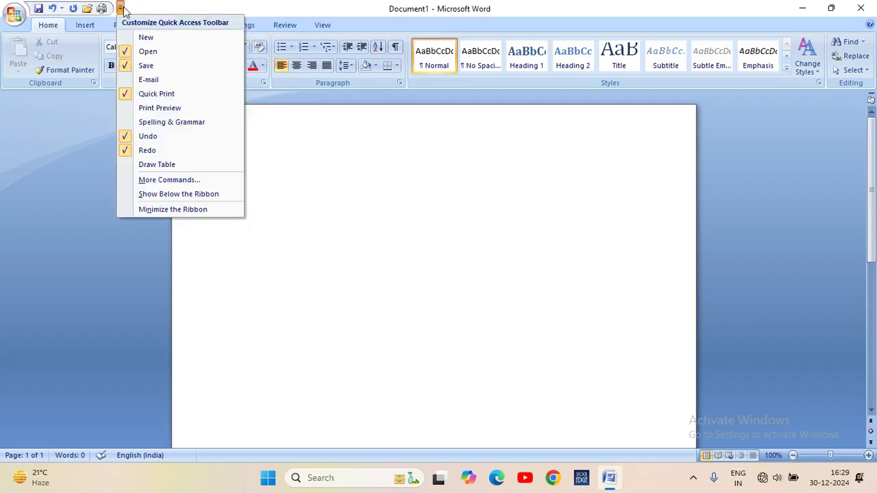
pyautogui.click(144, 65)
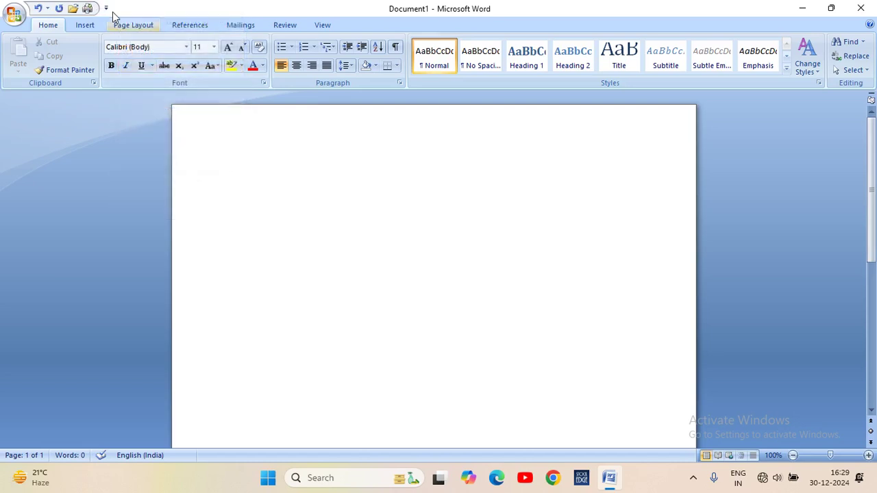
pyautogui.click(106, 8)
pyautogui.click(137, 50)
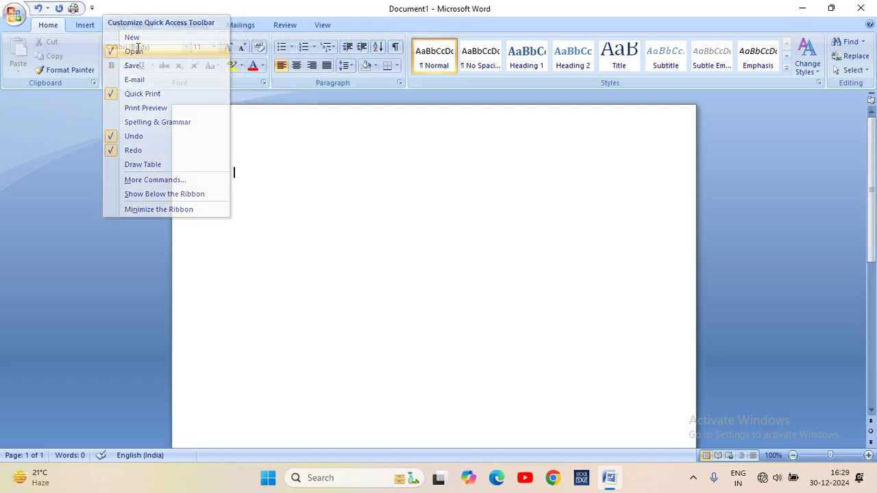
pyautogui.click(91, 9)
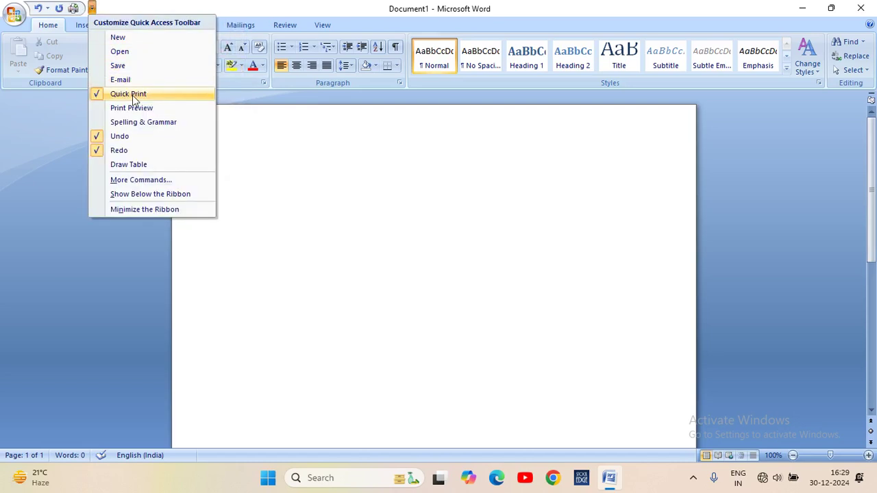
pyautogui.click(133, 96)
pyautogui.click(77, 9)
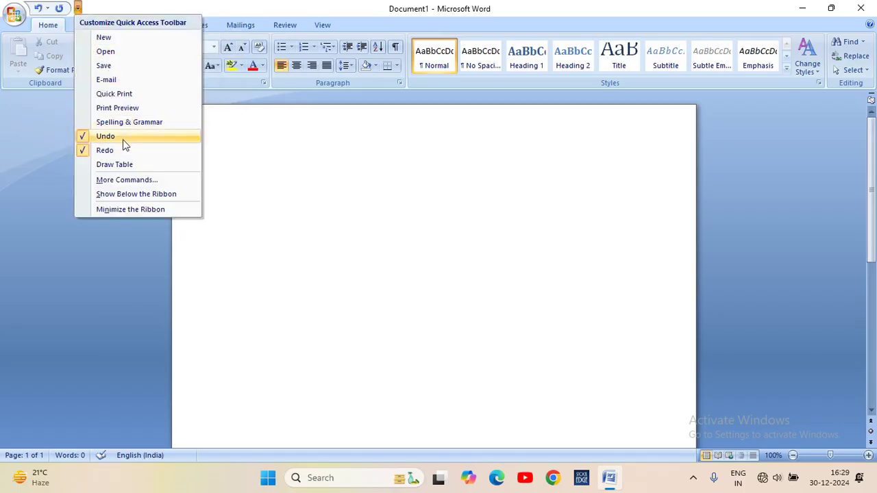
pyautogui.click(244, 192)
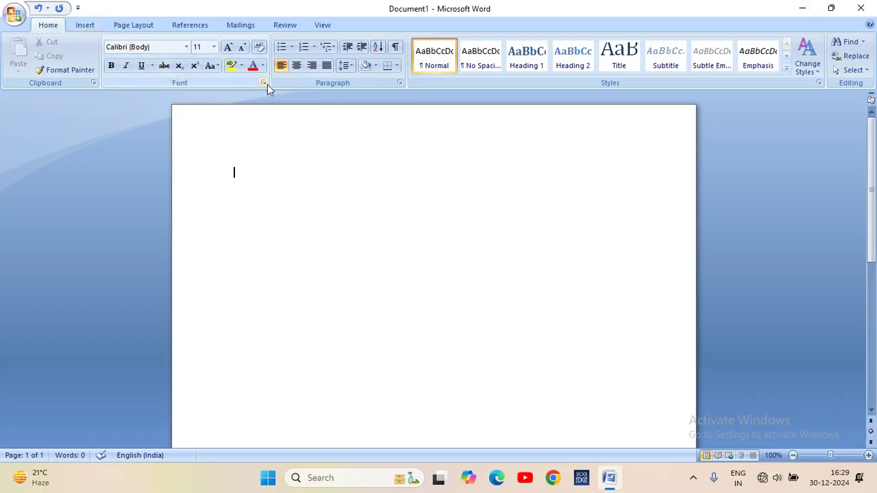
pyautogui.click(82, 25)
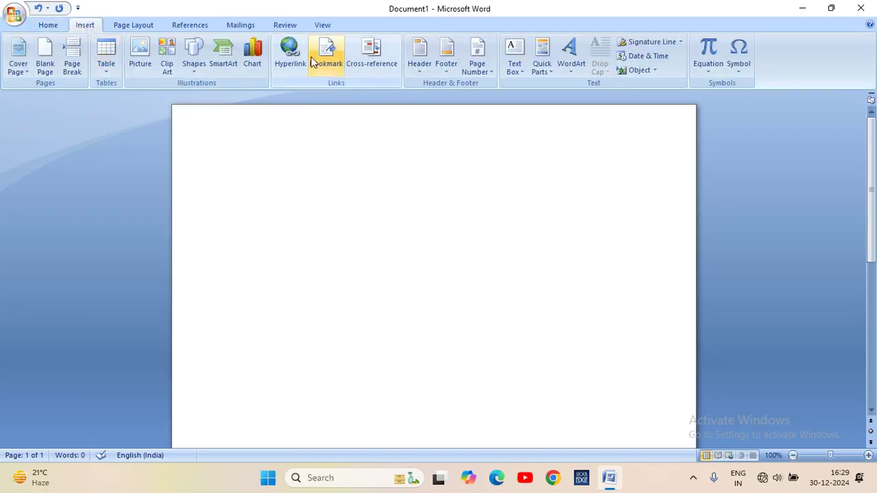
pyautogui.click(48, 30)
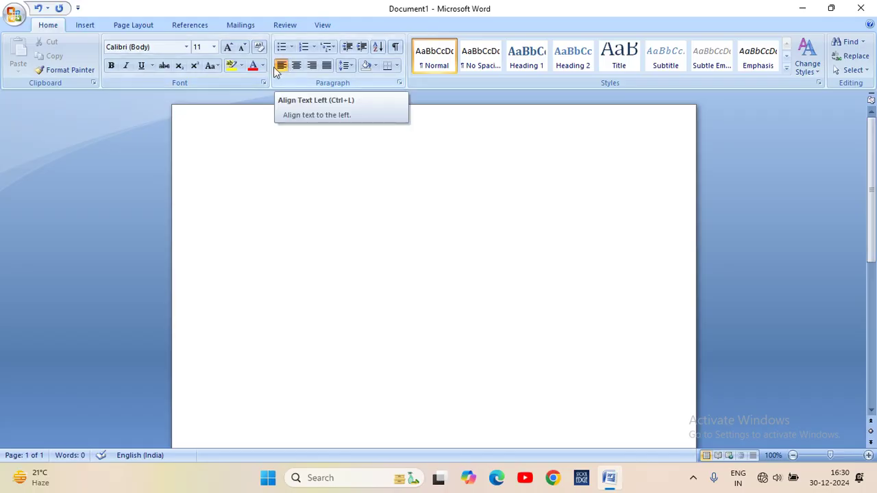
# Minimize the ribbon and restore it to full display, two times in a row
pyautogui.click(322, 26)
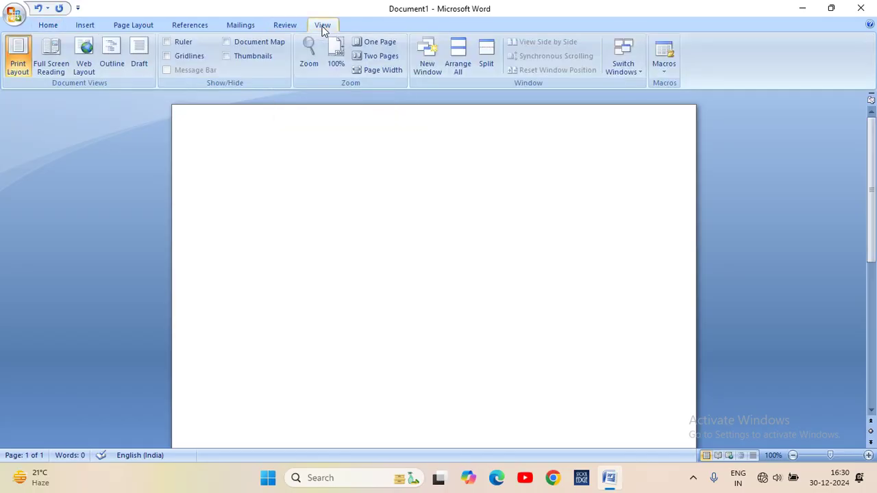
pyautogui.rightClick(324, 30)
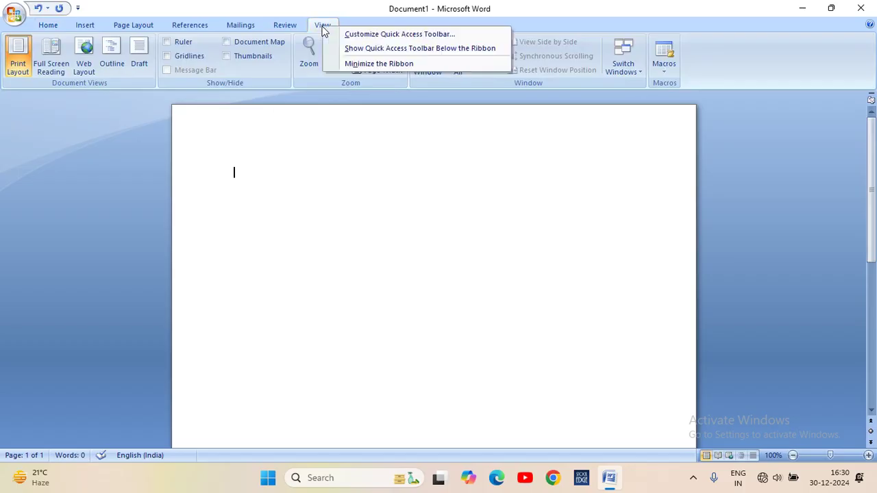
pyautogui.click(378, 66)
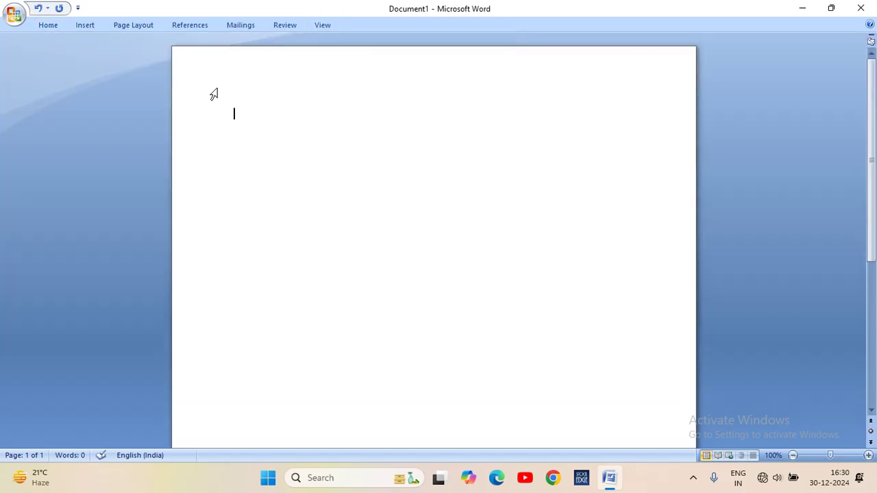
pyautogui.click(318, 26)
pyautogui.rightClick(324, 29)
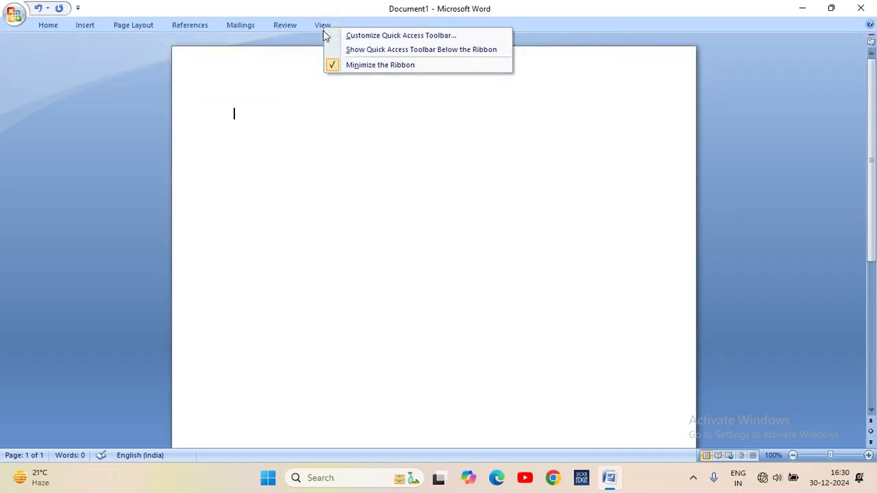
pyautogui.click(356, 67)
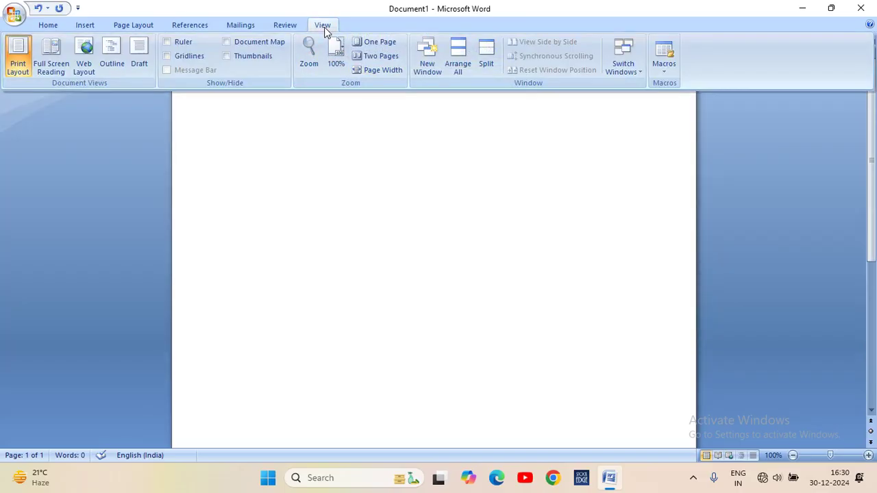
pyautogui.doubleClick(324, 27)
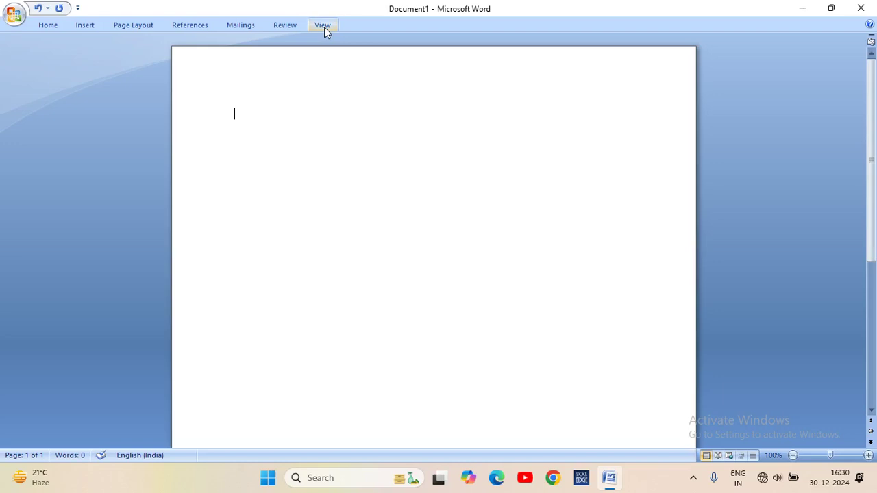
pyautogui.doubleClick(324, 27)
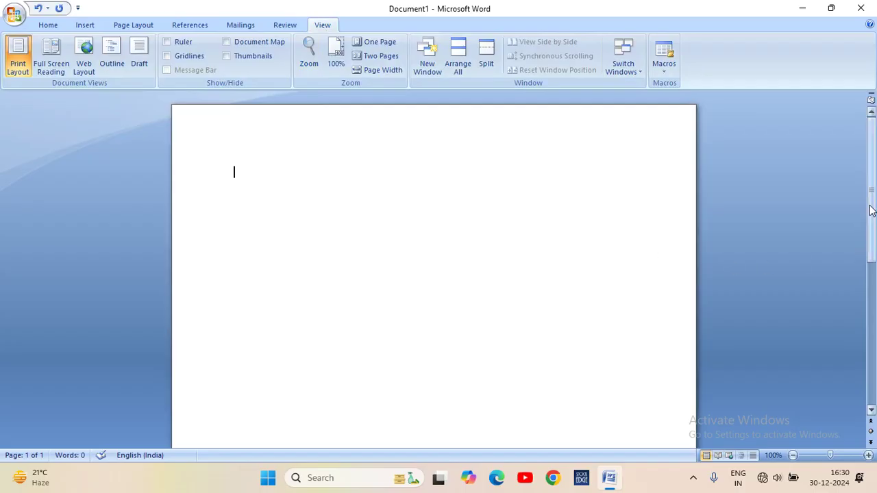
# Enlarge the page display to 190% zoom and bring the page's left edge into view
pyautogui.moveTo(870, 214)
pyautogui.mouseDown()
pyautogui.moveTo(870, 261)
pyautogui.moveTo(870, 221)
pyautogui.mouseUp()
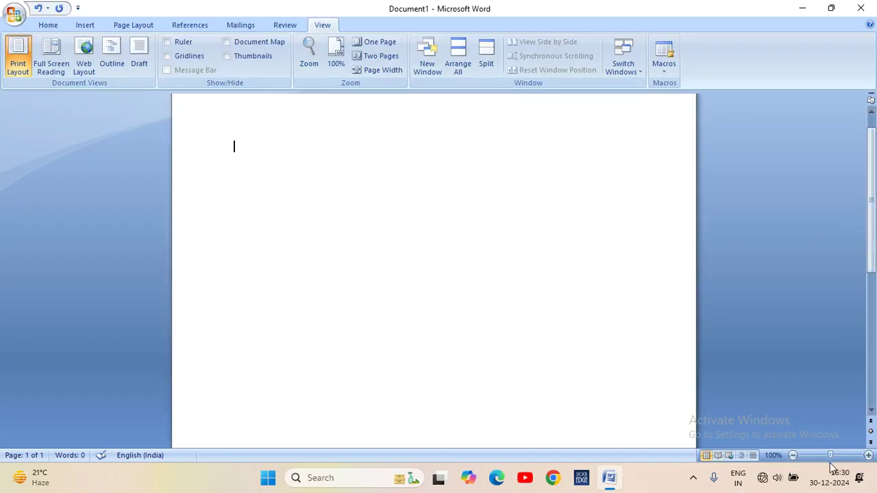
pyautogui.click(868, 455)
pyautogui.click(868, 456)
pyautogui.click(868, 456)
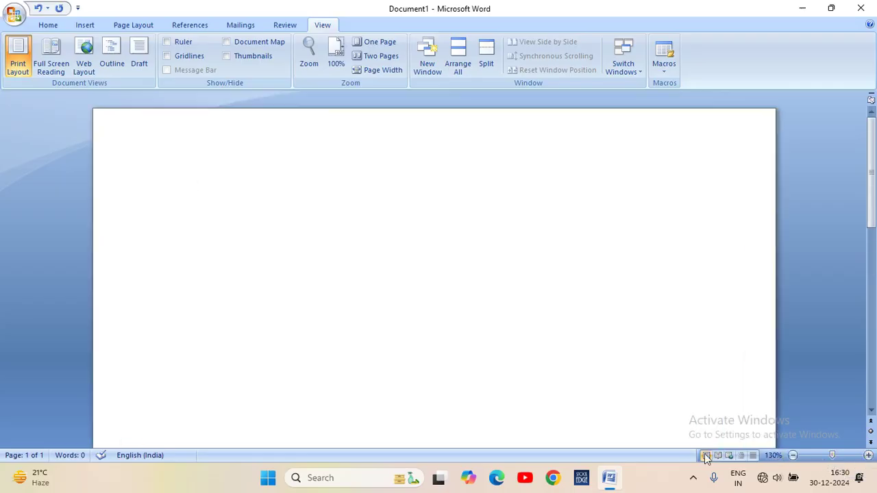
pyautogui.click(868, 455)
pyautogui.click(868, 455)
pyautogui.click(868, 455)
pyautogui.click(868, 456)
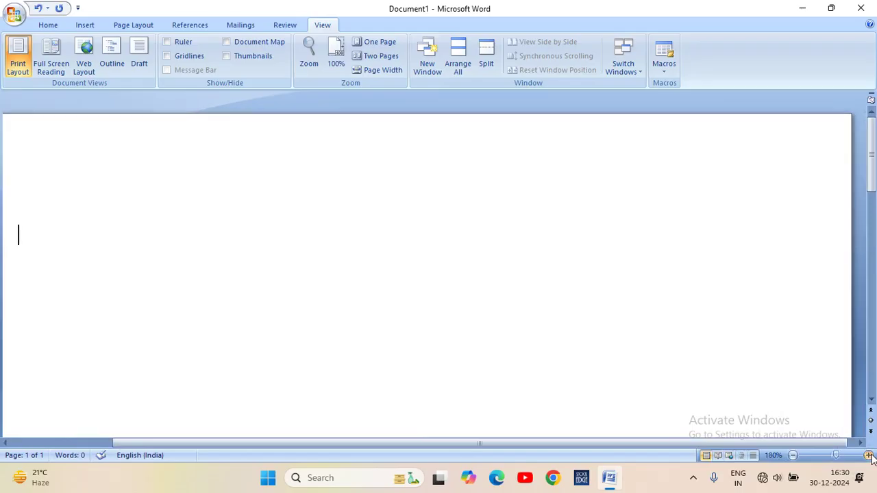
pyautogui.click(868, 456)
pyautogui.click(868, 456)
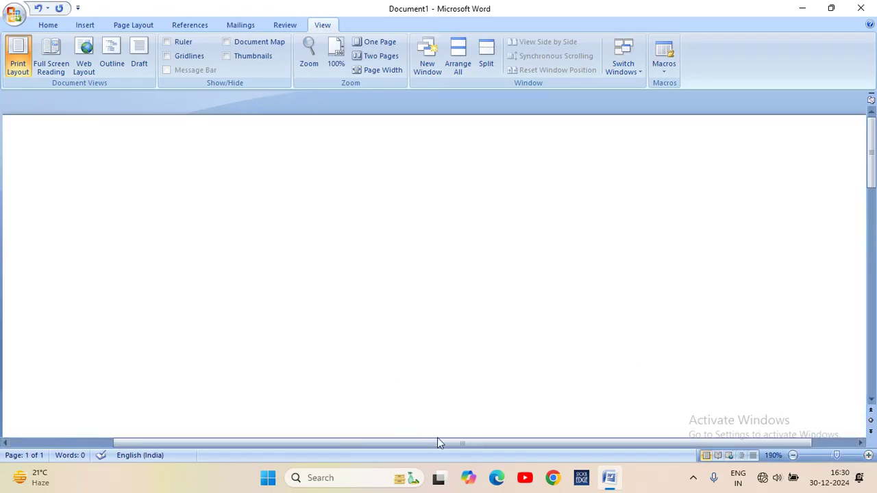
pyautogui.moveTo(439, 443); pyautogui.dragTo(295, 452)
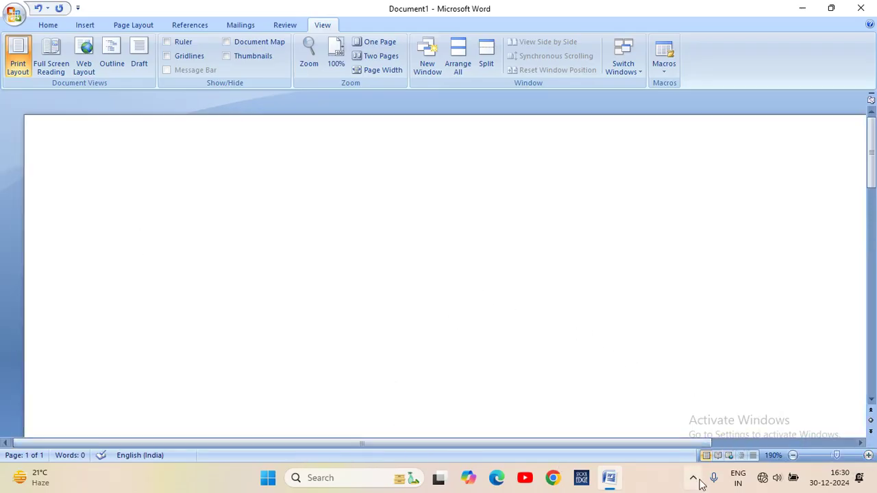
# Reduce the page zoom to 100%, try 95%, and return it to 100%
pyautogui.click(793, 459)
pyautogui.click(793, 459)
pyautogui.click(793, 459)
pyautogui.click(793, 459)
pyautogui.click(794, 459)
pyautogui.click(793, 459)
pyautogui.click(794, 459)
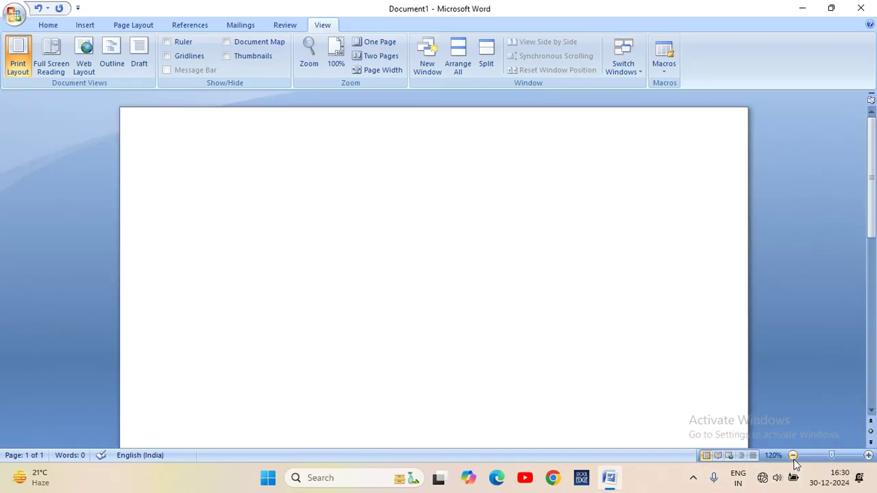
pyautogui.click(793, 459)
pyautogui.click(793, 457)
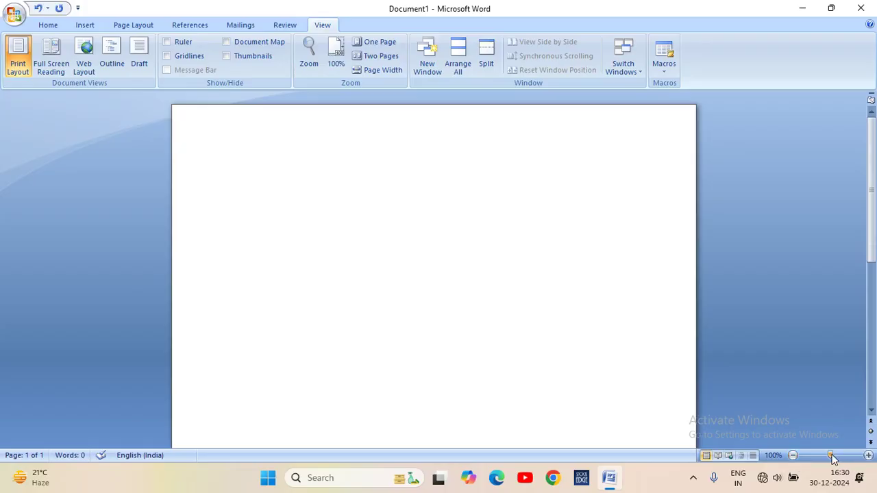
pyautogui.moveTo(830, 455)
pyautogui.mouseDown()
pyautogui.moveTo(860, 455)
pyautogui.moveTo(788, 458)
pyautogui.moveTo(828, 458)
pyautogui.mouseUp()
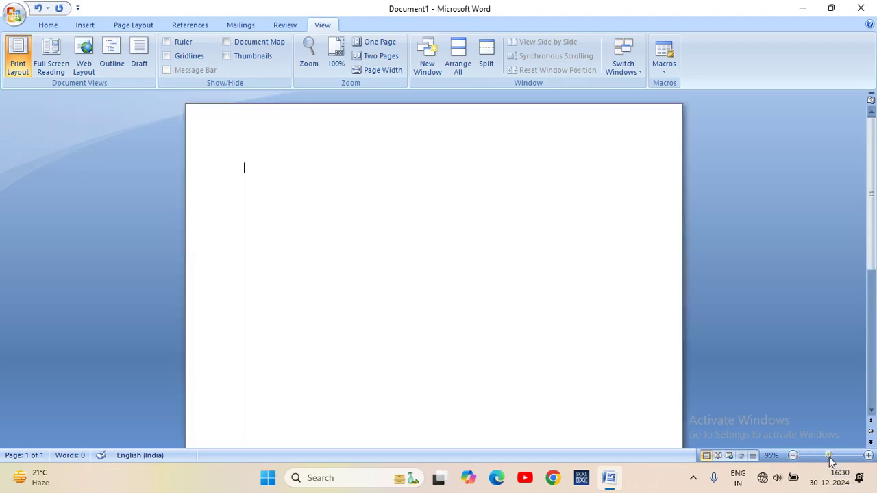
pyautogui.click(868, 455)
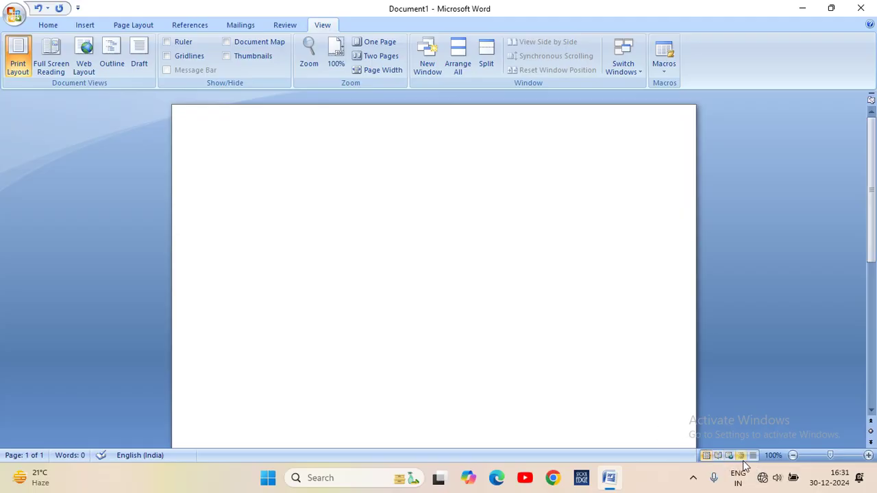
# Review the available file commands and the options for printing the document
pyautogui.click(52, 27)
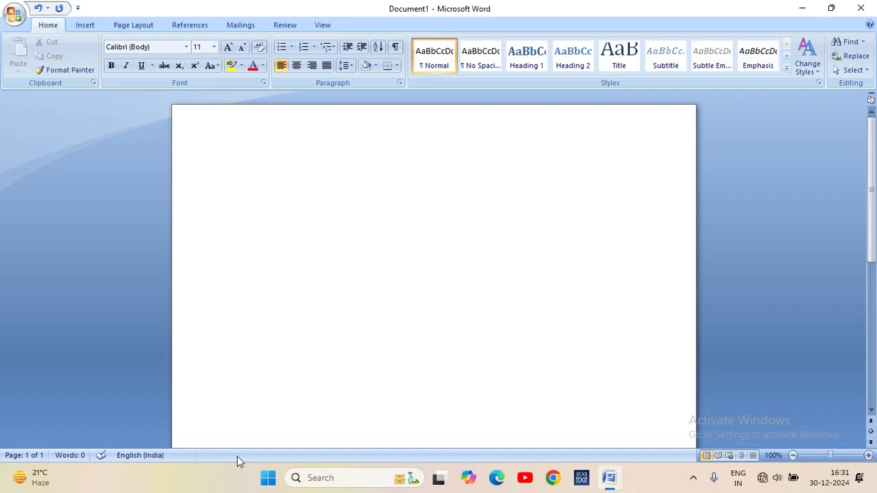
pyautogui.click(14, 13)
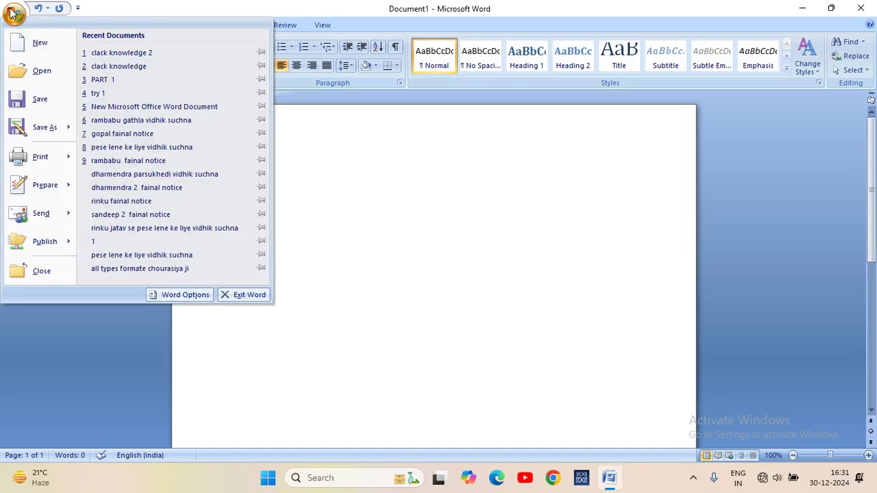
pyautogui.click(10, 13)
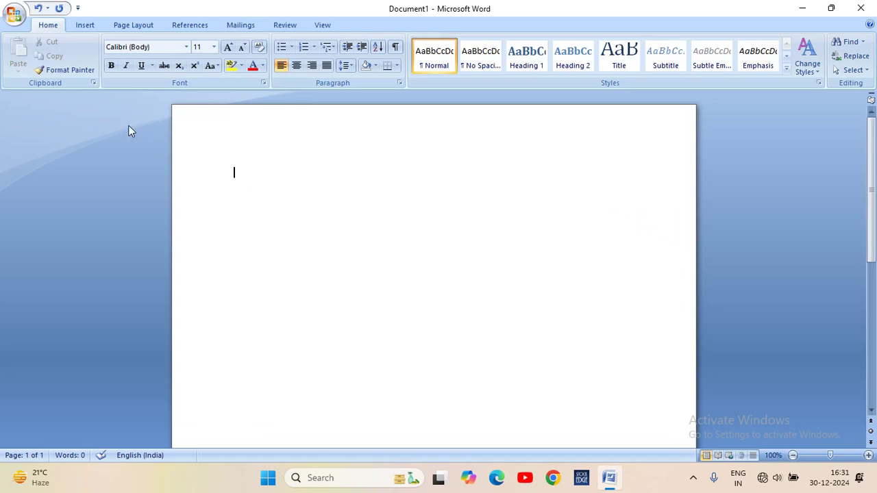
pyautogui.click(7, 19)
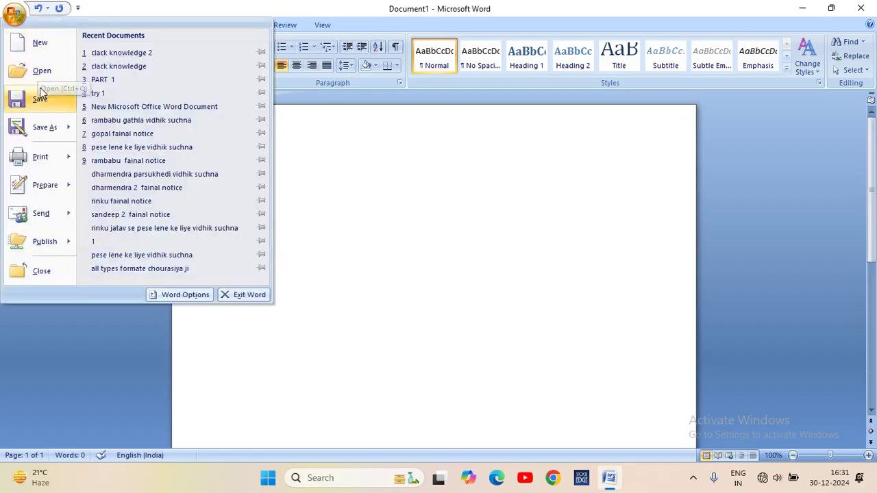
pyautogui.moveTo(50, 156)
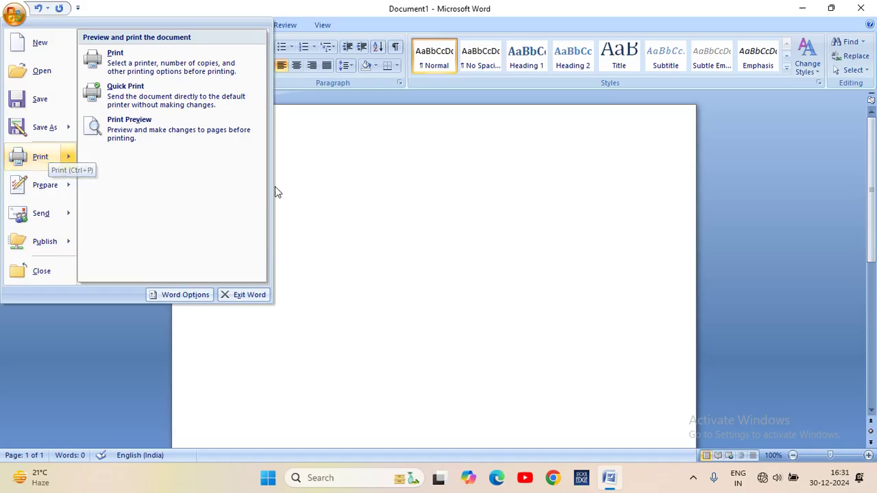
pyautogui.click(352, 184)
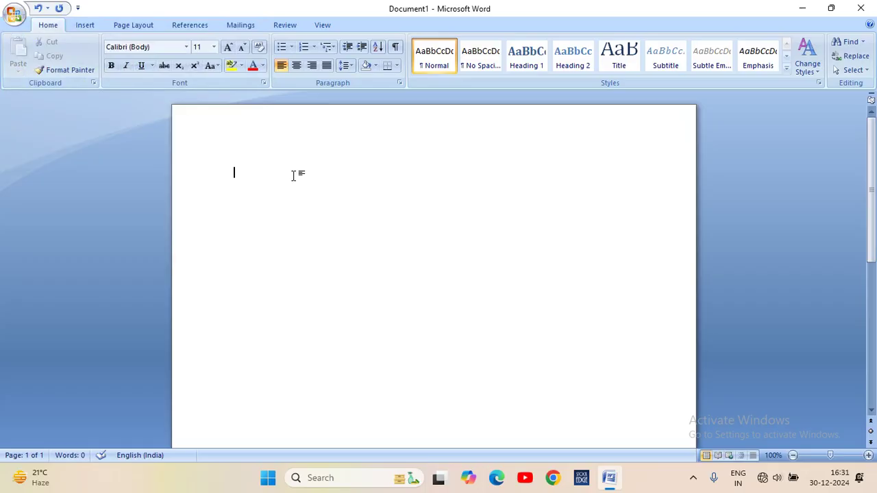
pyautogui.write('=')
pyautogui.press('BackSpace')
pyautogui.write('fjdsfjd juoisj')
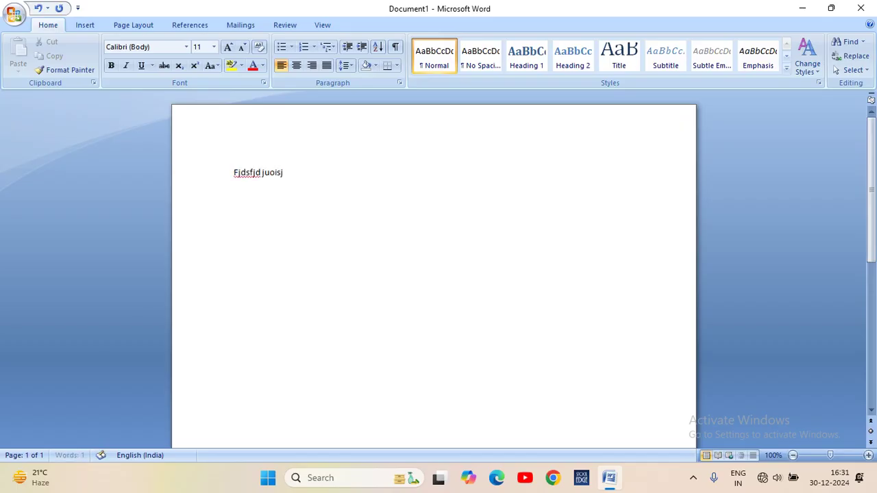
pyautogui.press('BackSpace')
pyautogui.press('BackSpace')
pyautogui.press('BackSpace')
pyautogui.press('BackSpace')
pyautogui.press('BackSpace')
pyautogui.press('BackSpace')
pyautogui.press('BackSpace')
pyautogui.press('BackSpace')
pyautogui.press('BackSpace')
pyautogui.press('BackSpace')
pyautogui.press('BackSpace')
pyautogui.press('BackSpace')
pyautogui.press('BackSpace')
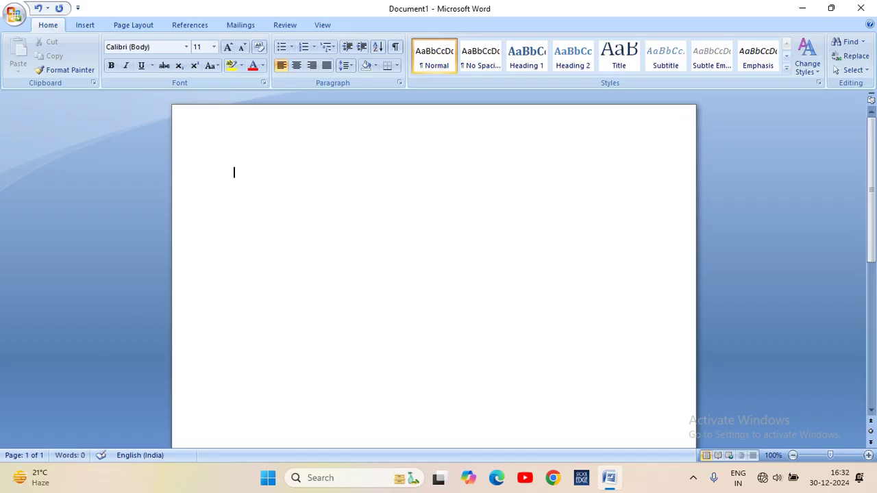
# Generate sample text on the blank page with =rand(10,3) and look through the filled pages
pyautogui.write('=rand(10')
pyautogui.write(',3)')
pyautogui.press('Return')
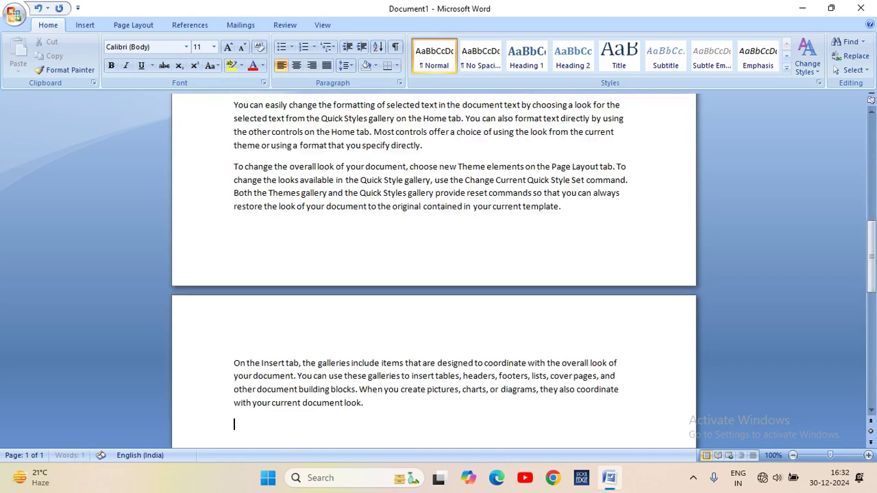
pyautogui.scroll(5, 552, 242)
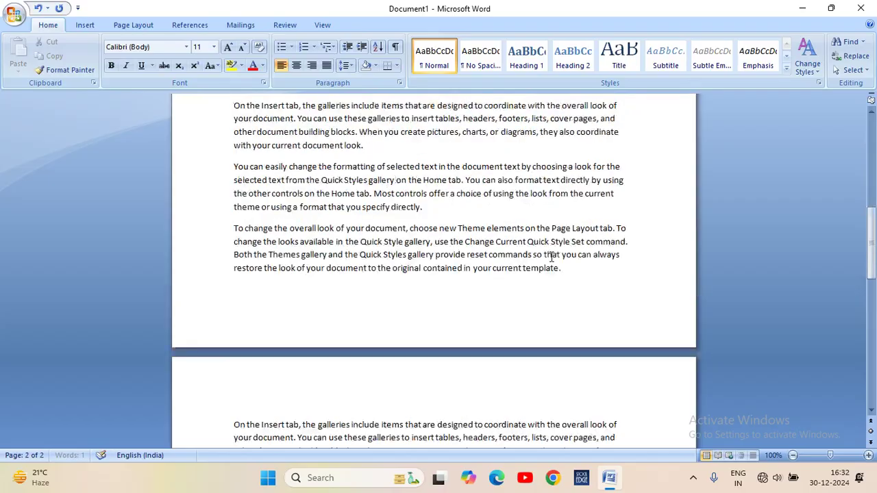
pyautogui.scroll(6, 551, 242)
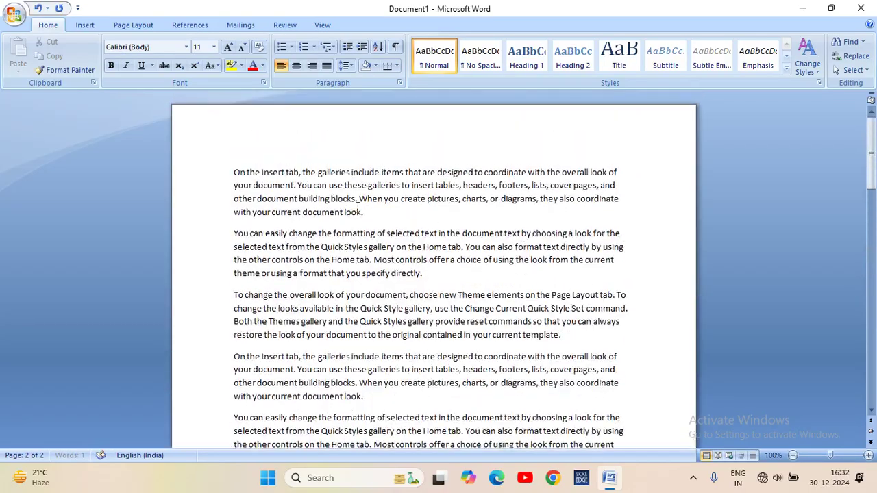
pyautogui.scroll(-3, 438, 274)
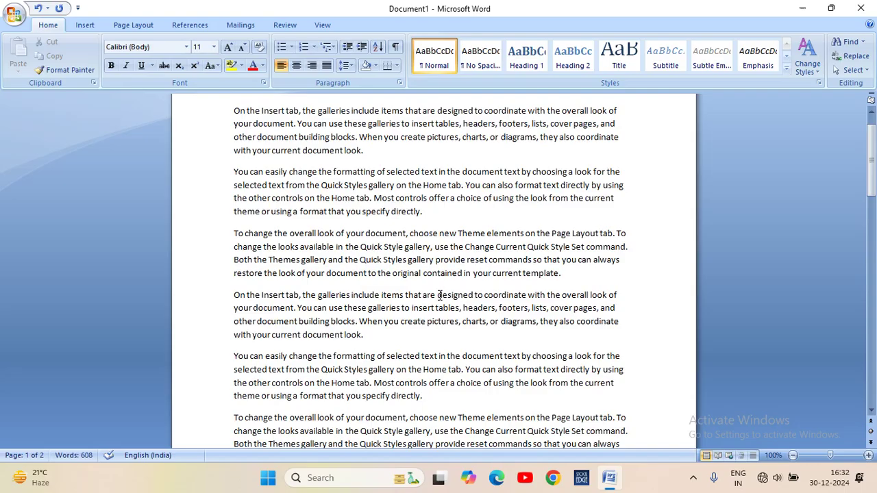
pyautogui.scroll(3, 439, 294)
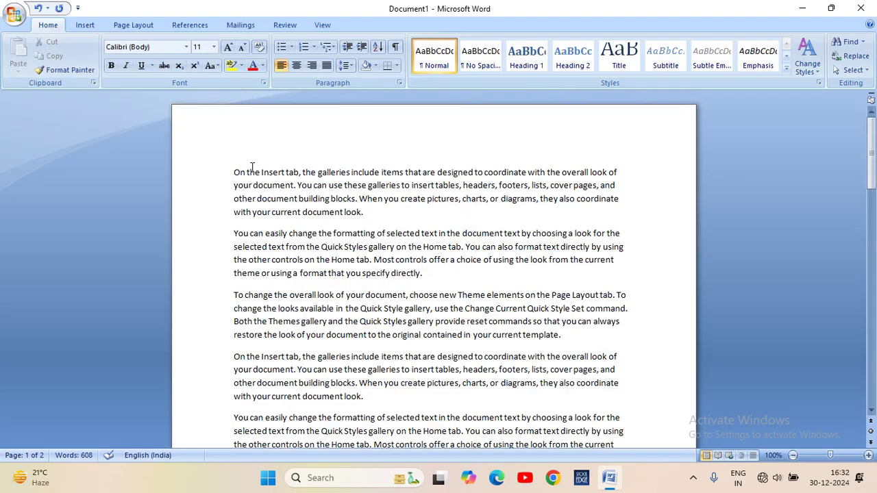
# View both pages in Print Preview, check the preset margin options, and return to the document and its printing options
pyautogui.click(9, 19)
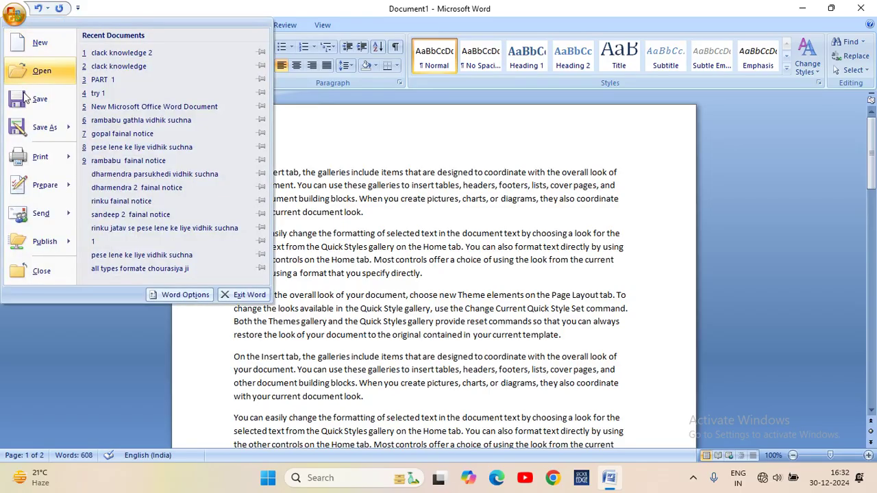
pyautogui.moveTo(39, 158)
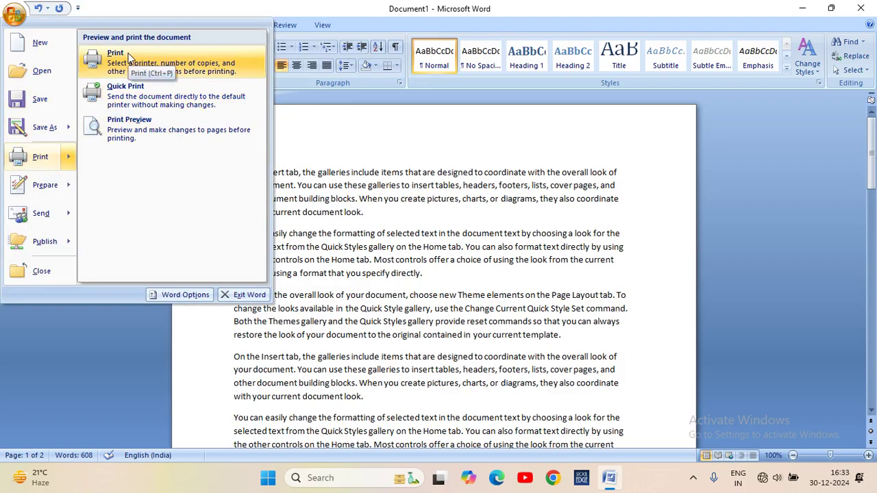
pyautogui.click(130, 130)
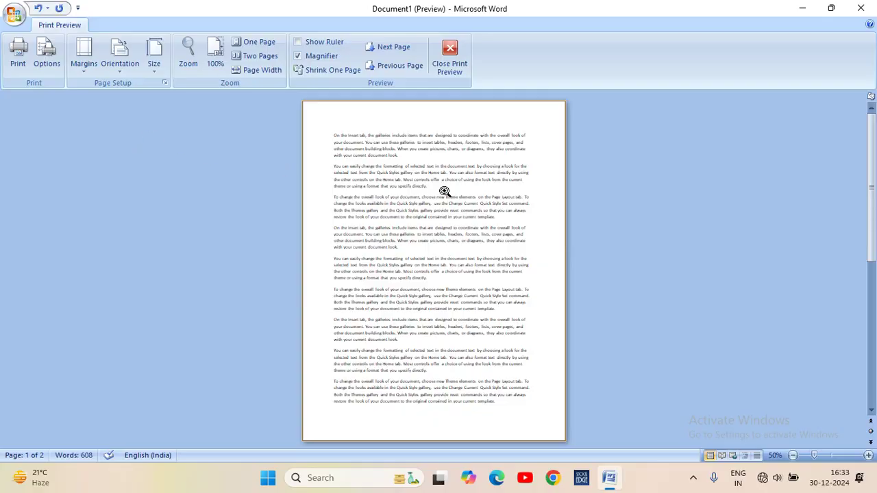
pyautogui.scroll(-3, 439, 212)
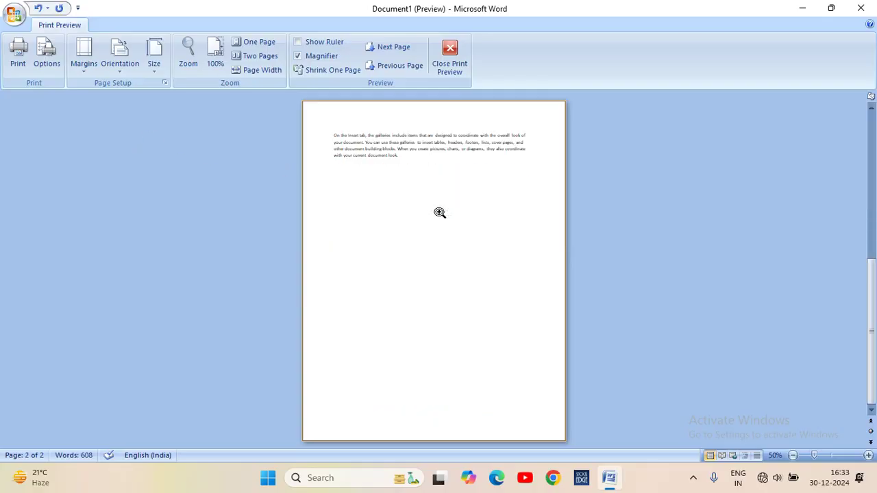
pyautogui.scroll(3, 439, 212)
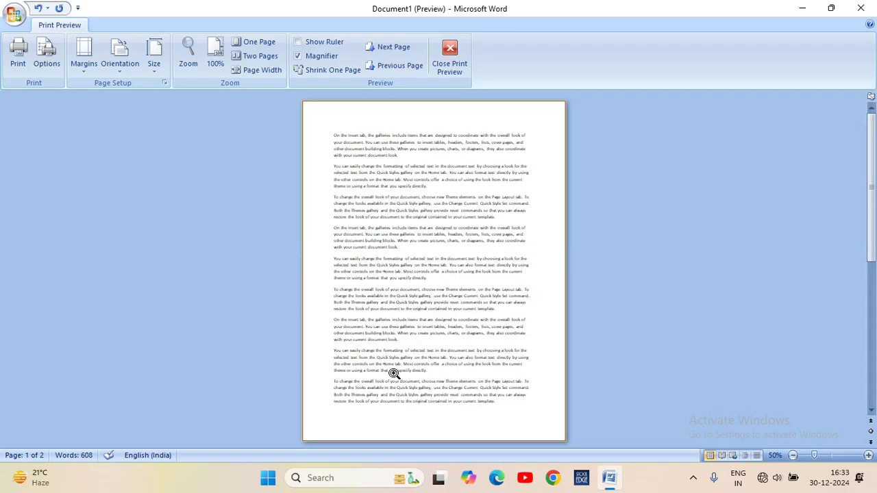
pyautogui.click(86, 68)
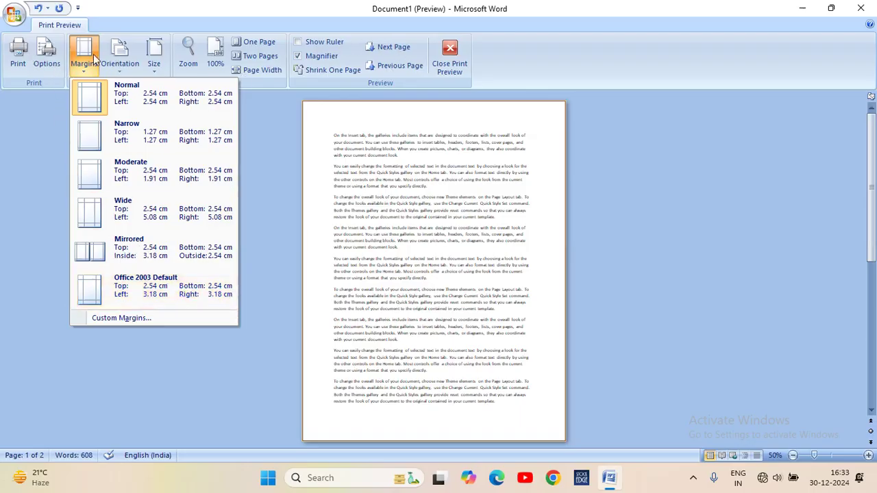
pyautogui.click(450, 56)
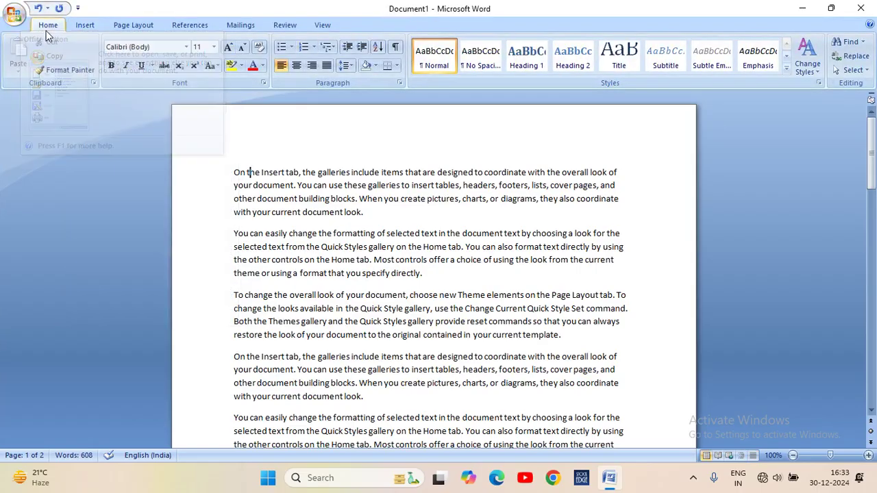
pyautogui.click(14, 16)
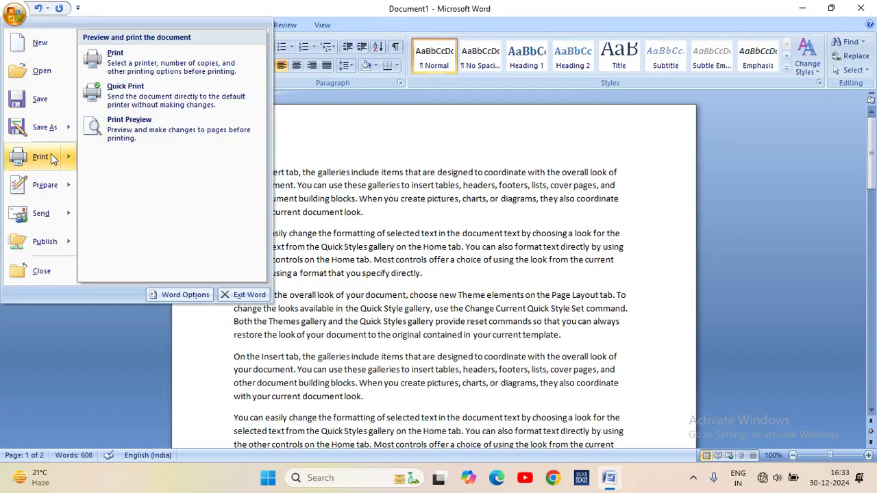
pyautogui.click(14, 15)
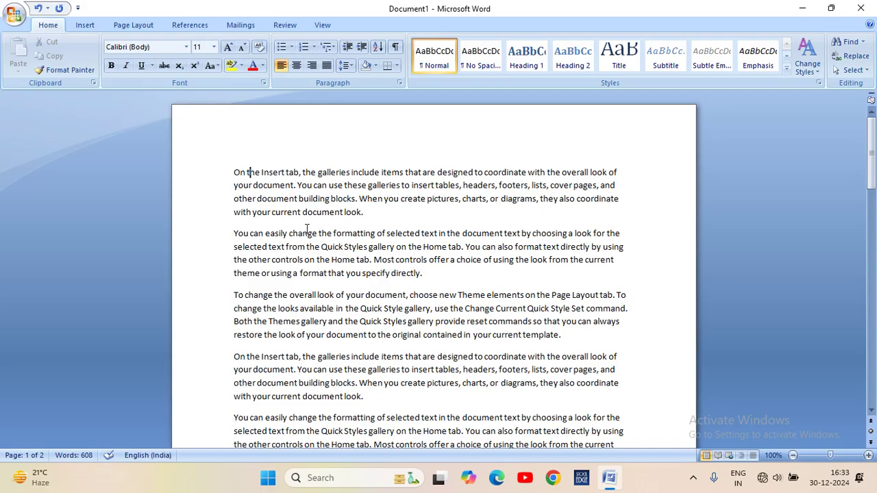
pyautogui.click(235, 172)
pyautogui.scroll(-2, 306, 212)
pyautogui.scroll(-7, 306, 215)
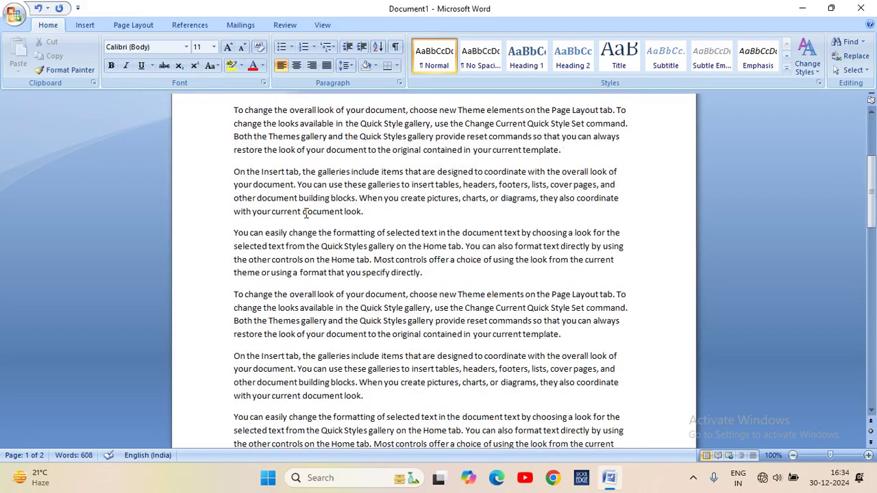
pyautogui.scroll(2, 305, 215)
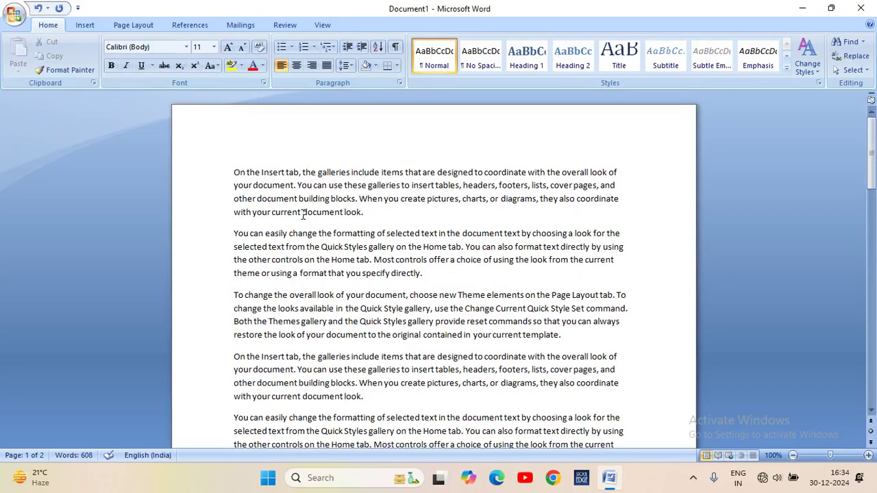
pyautogui.click(370, 218)
pyautogui.scroll(-4, 385, 206)
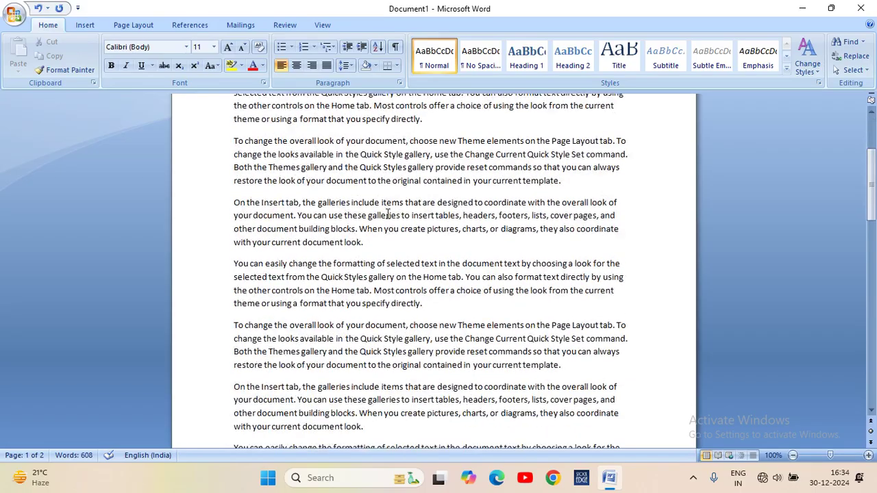
pyautogui.scroll(4, 388, 215)
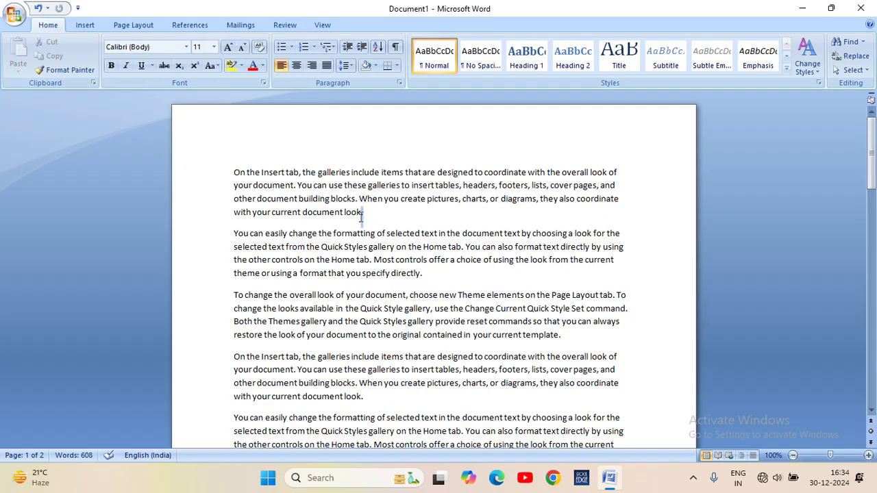
# Select the whole first paragraph and clear the selection
pyautogui.moveTo(364, 214); pyautogui.dragTo(377, 213)
pyautogui.moveTo(378, 213); pyautogui.dragTo(229, 177)
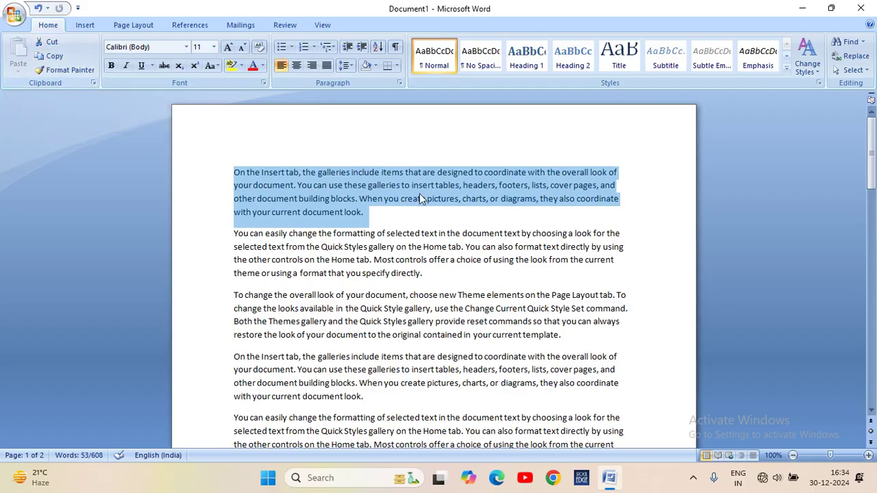
pyautogui.click(420, 218)
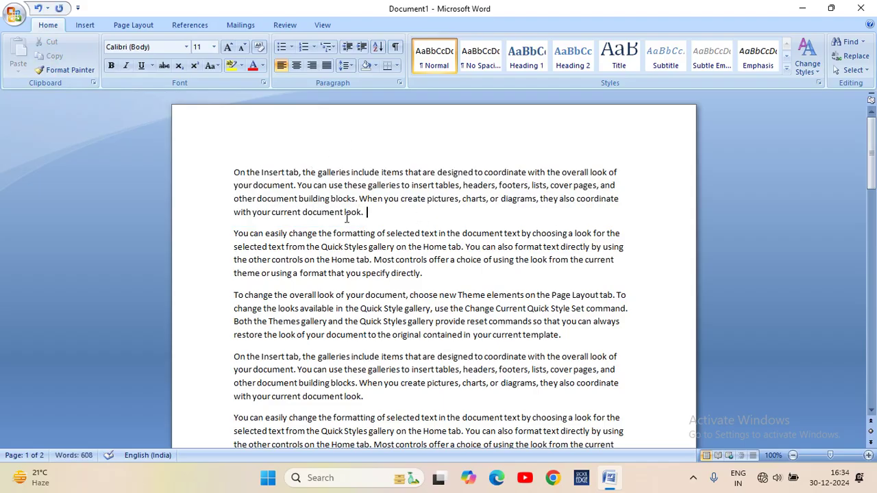
# Copy the words "document look." from the end of the first paragraph
pyautogui.moveTo(377, 218); pyautogui.dragTo(355, 218)
pyautogui.click(318, 220)
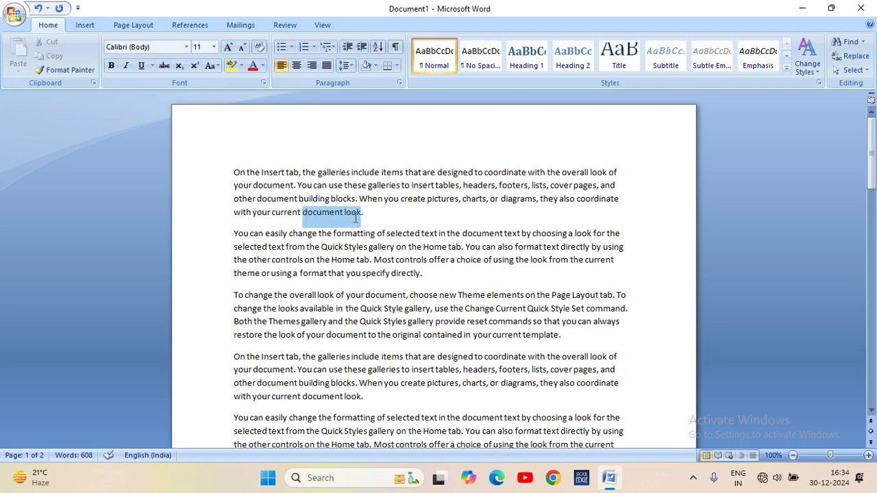
pyautogui.click(356, 218)
pyautogui.moveTo(302, 214); pyautogui.dragTo(368, 213)
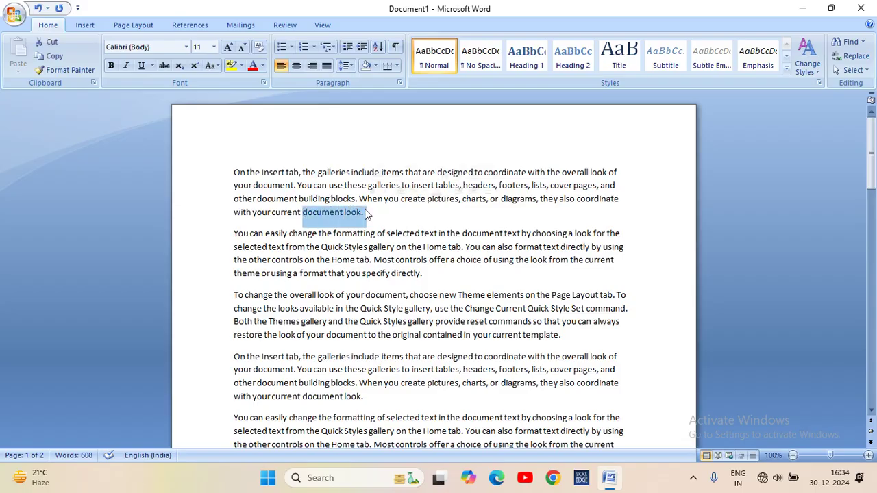
pyautogui.click(55, 57)
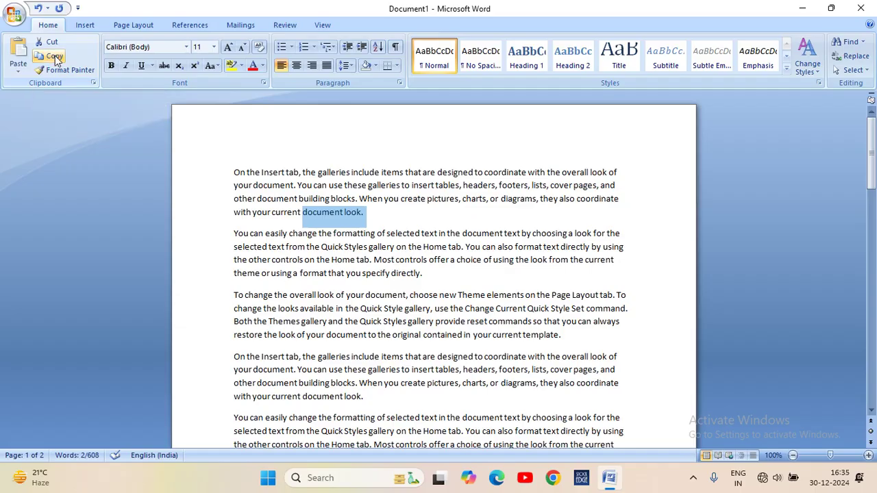
# Paste the copied words 14 times in a row at the end of the first paragraph
pyautogui.click(389, 214)
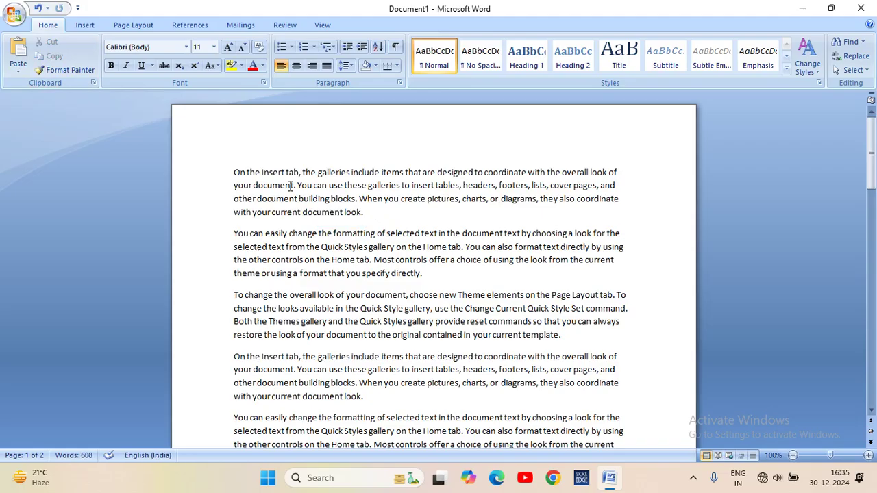
pyautogui.click(23, 48)
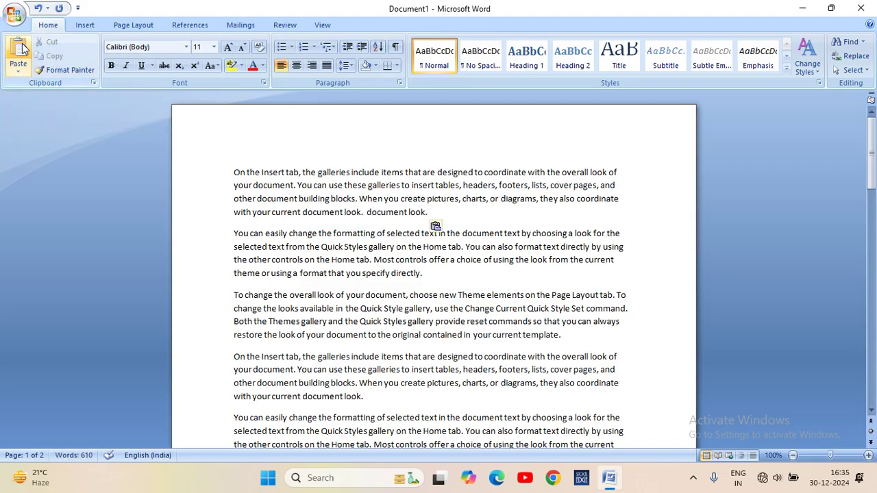
pyautogui.click(23, 48)
pyautogui.click(22, 48)
pyautogui.click(22, 48)
pyautogui.click(22, 48)
pyautogui.click(22, 48)
pyautogui.click(22, 48)
pyautogui.click(23, 48)
pyautogui.click(23, 48)
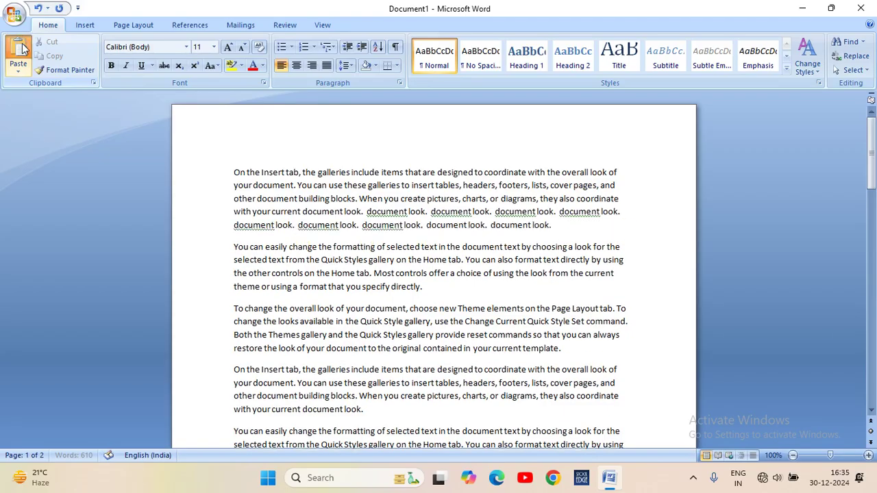
pyautogui.click(23, 47)
pyautogui.click(23, 48)
pyautogui.click(23, 48)
pyautogui.click(22, 48)
pyautogui.click(22, 48)
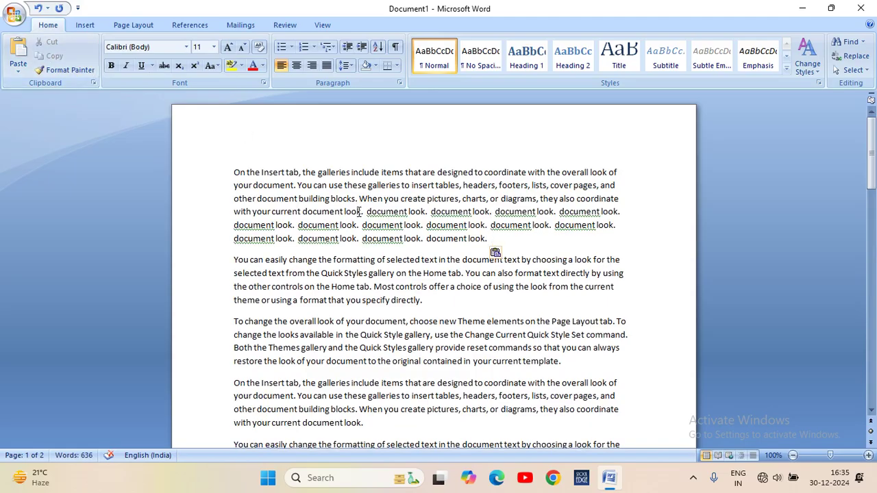
# Paste the copied words four times at the end of the second paragraph, after "specify directly."
pyautogui.click(351, 212)
pyautogui.click(435, 302)
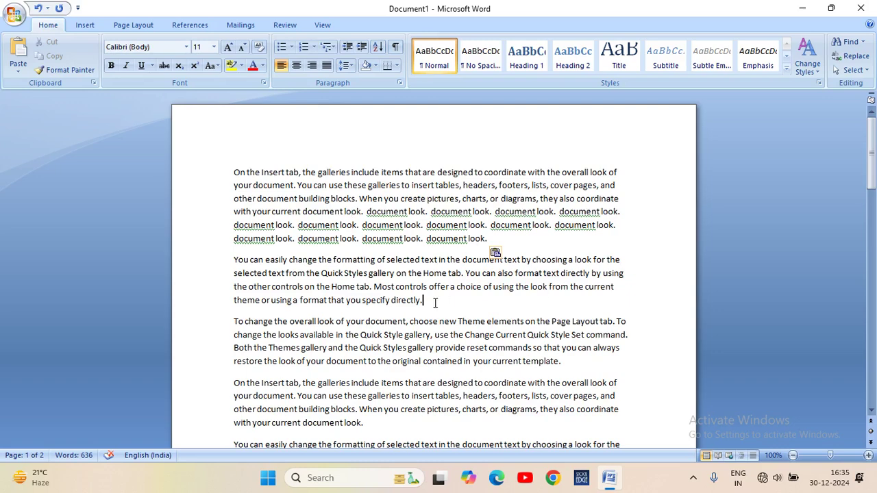
pyautogui.click(19, 49)
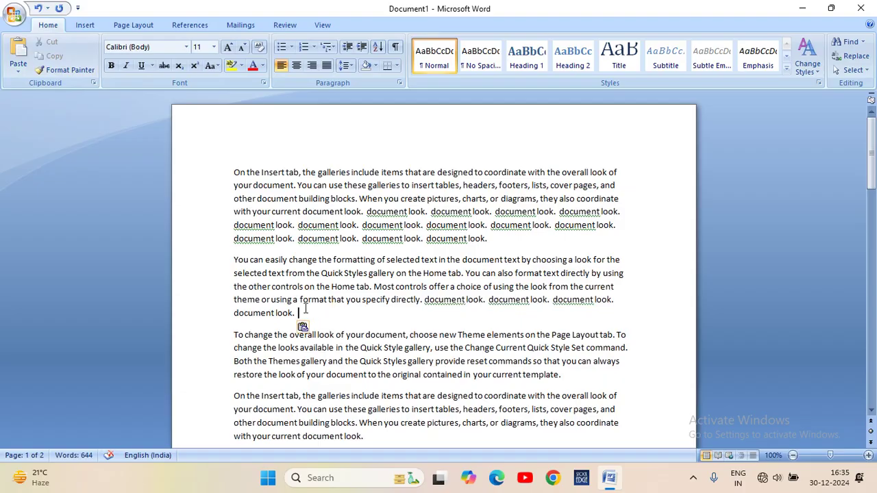
# Cut every "document look." from the end of the first paragraph and paste them at the end of the second paragraph
pyautogui.moveTo(498, 241); pyautogui.dragTo(307, 210)
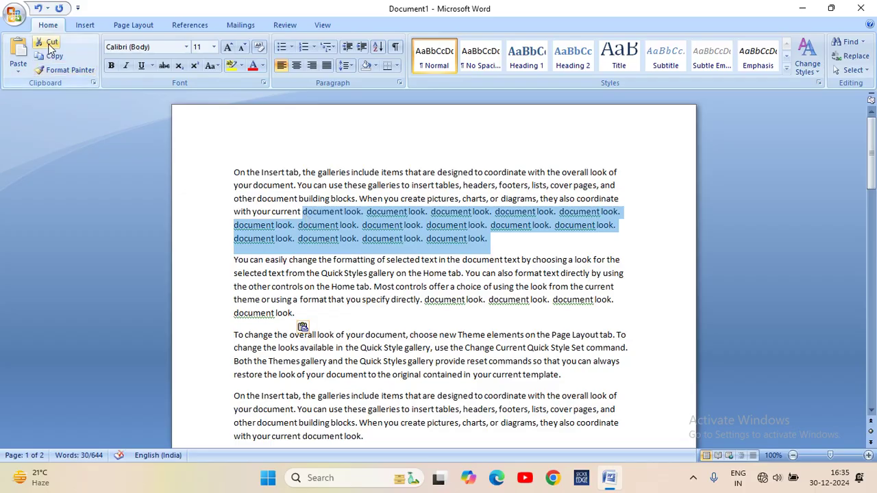
pyautogui.click(54, 55)
pyautogui.click(47, 43)
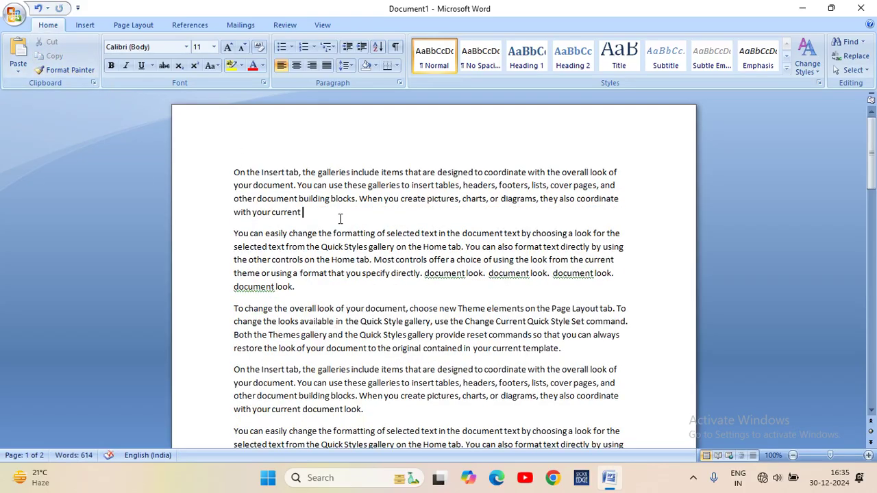
pyautogui.scroll(-2, 403, 291)
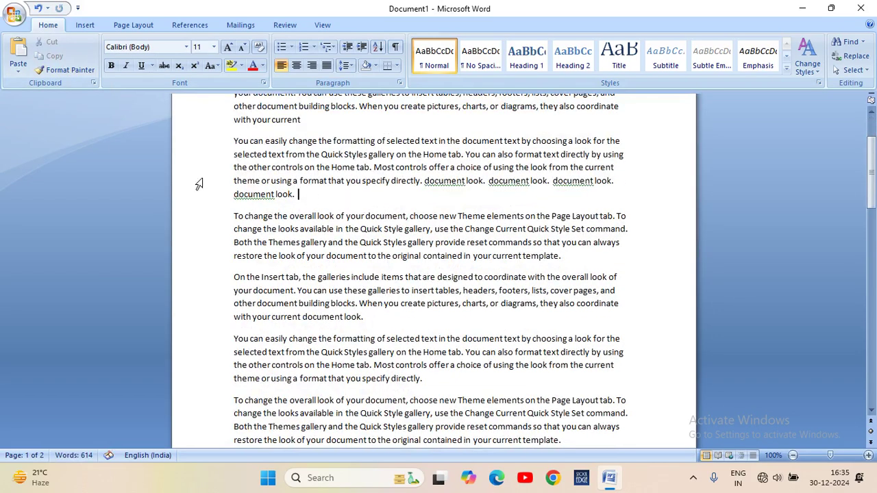
pyautogui.click(19, 68)
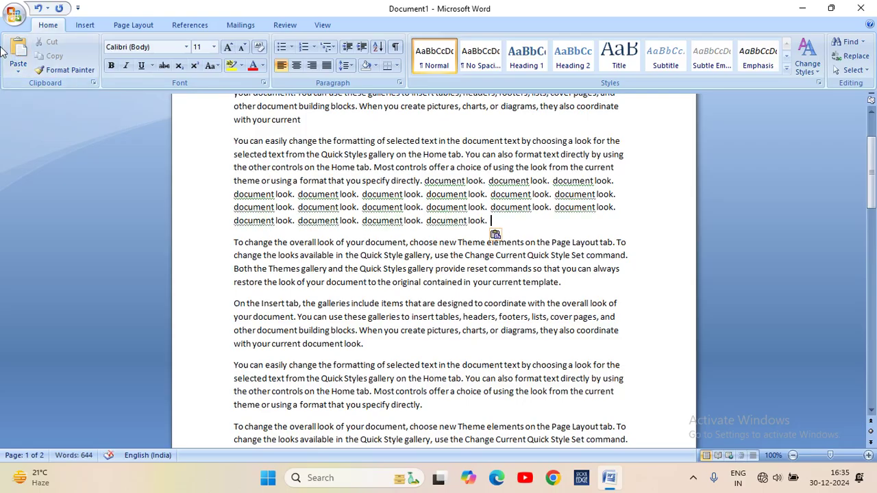
pyautogui.scroll(3, 361, 249)
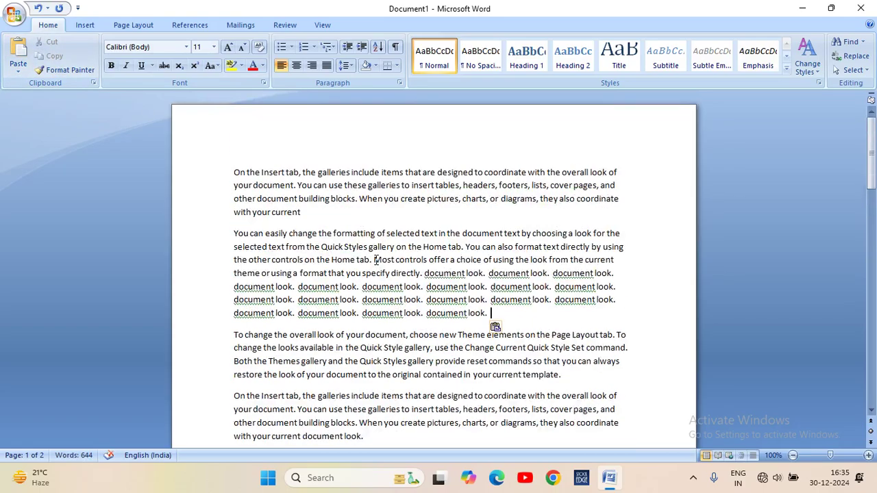